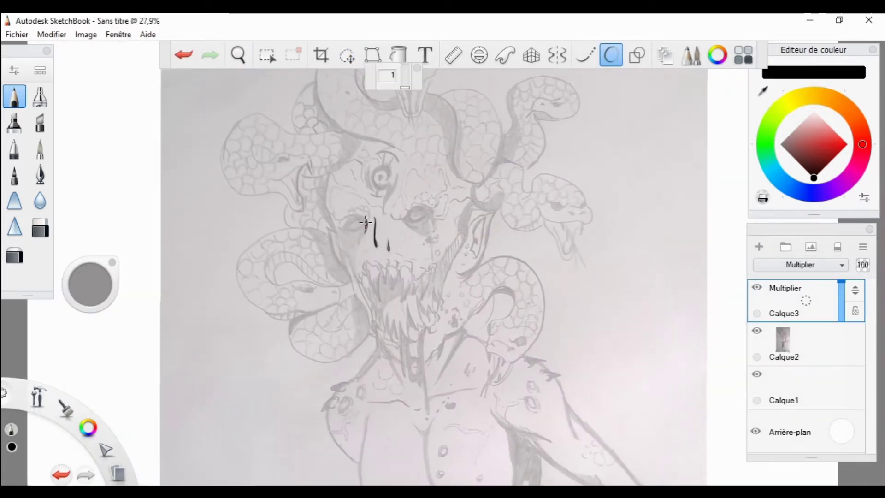
Ink the eye outlines and extend the line down the face's left side
drag(367, 216, 358, 249)
mouse_move(335, 218)
mouse_down()
mouse_move(369, 213)
mouse_move(368, 223)
mouse_up()
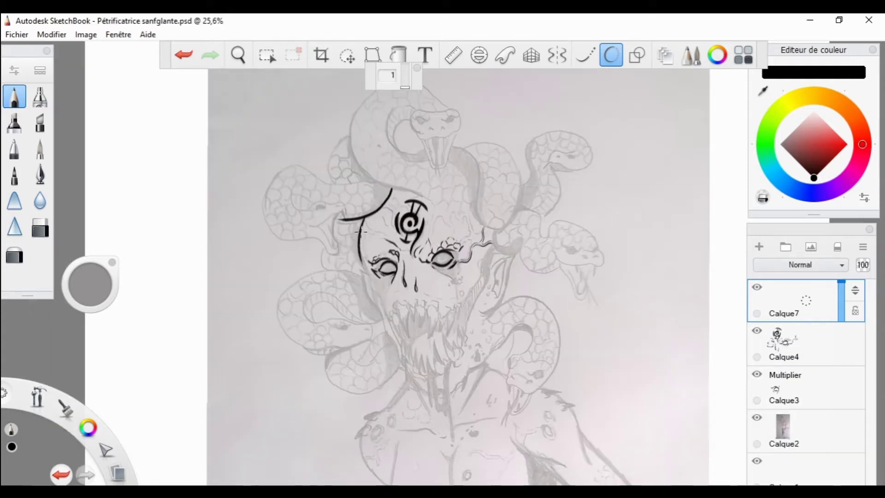
drag(363, 231, 368, 272)
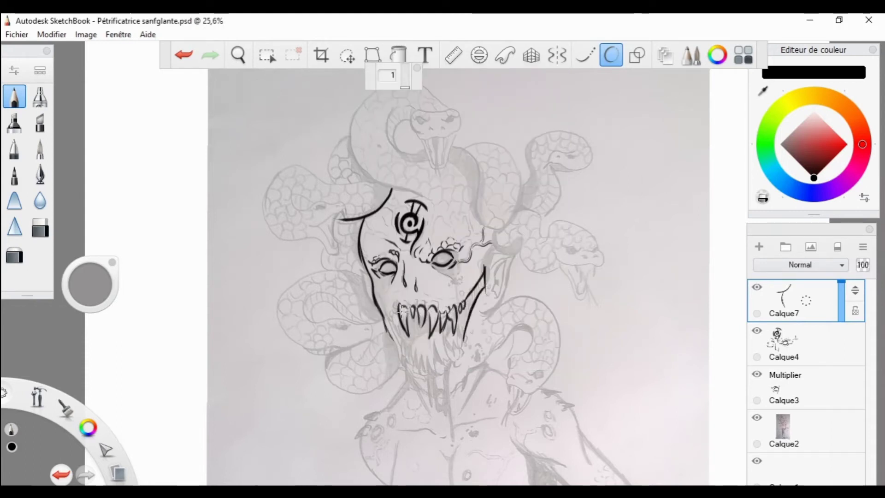
Ink strokes below the mouth and shoulder, the right snake's head, and the left snakes' outlines
drag(437, 342, 431, 367)
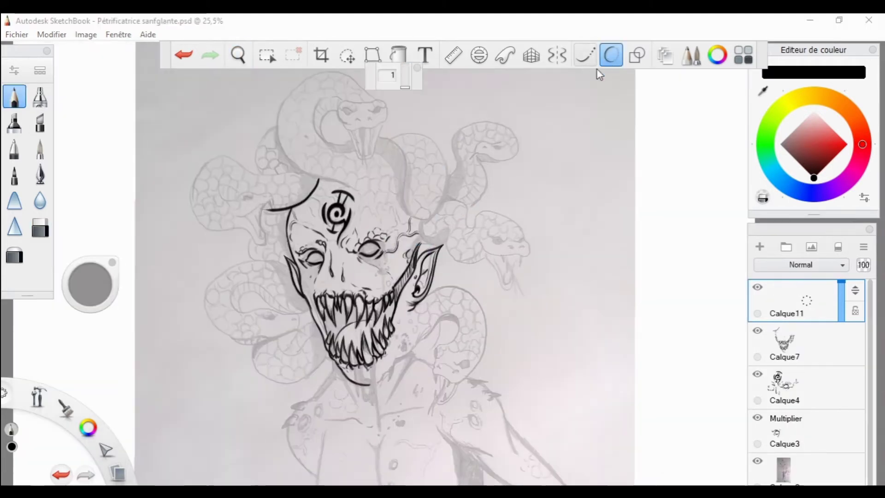
drag(462, 351, 439, 376)
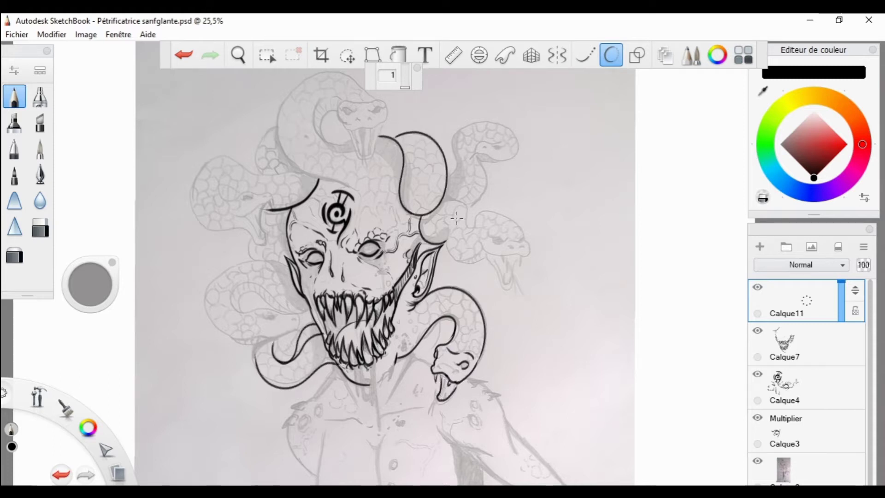
drag(521, 249, 516, 256)
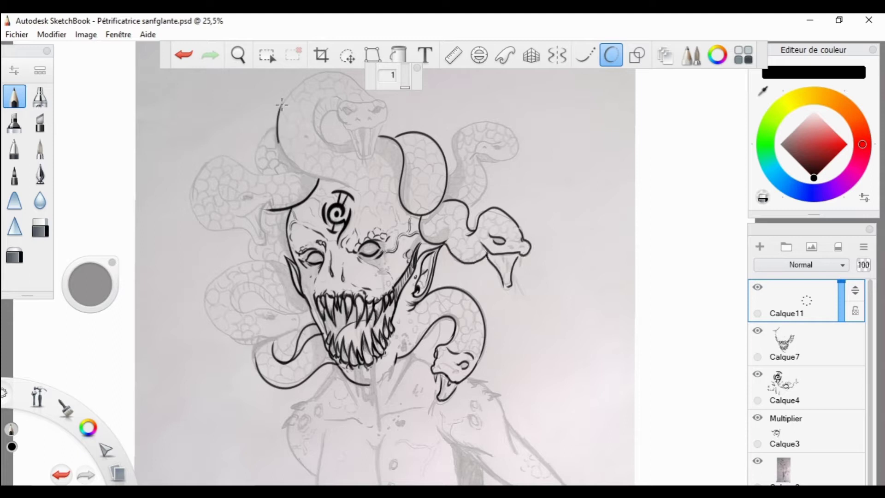
drag(277, 171, 251, 235)
drag(289, 261, 217, 339)
drag(277, 124, 252, 239)
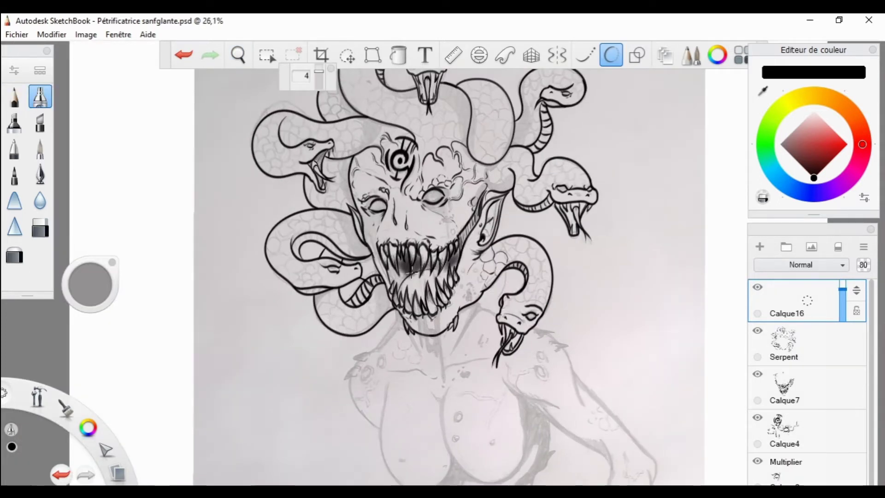
Ink an outline around the left eye and toggle the snake scales layer's visibility
key(Escape)
drag(392, 198, 383, 211)
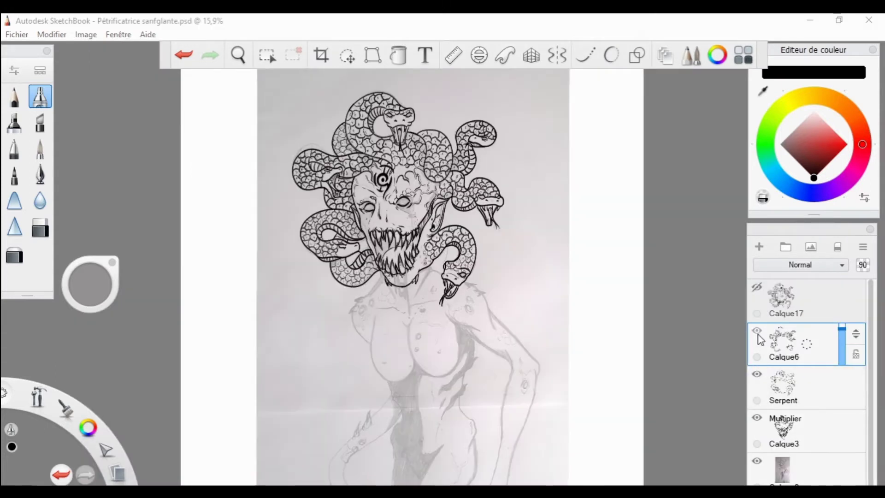
click(757, 331)
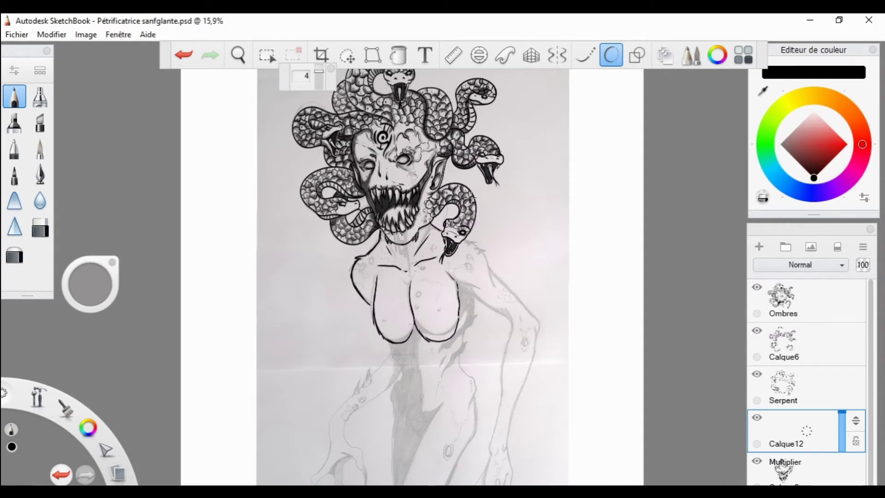
scroll(545, 306, down, 1)
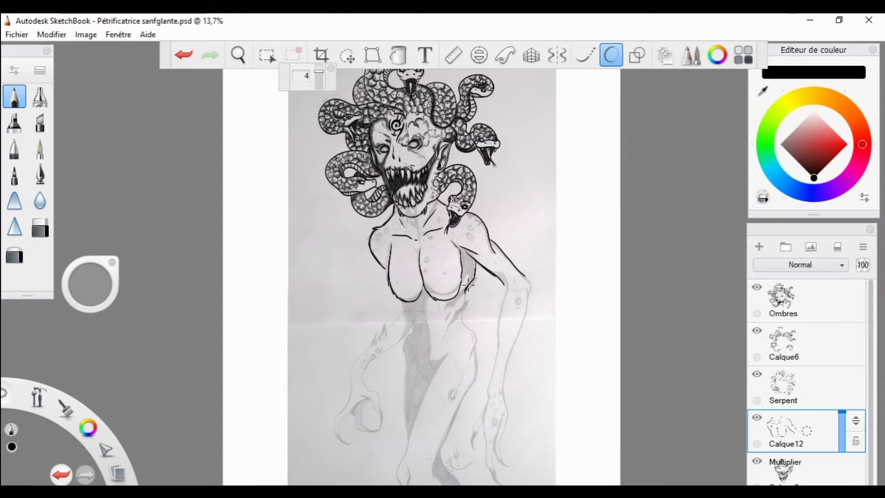
Ink the right waist and left hip contours and fill the shadow between the legs black
drag(471, 364, 478, 331)
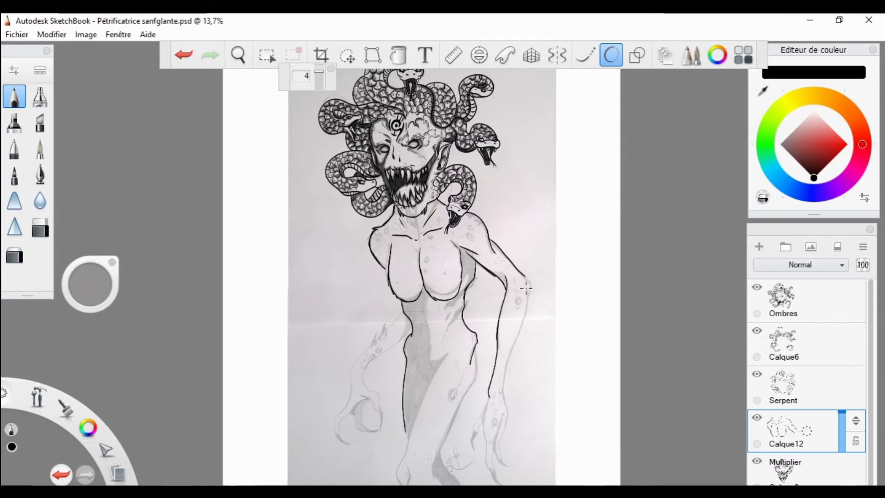
drag(349, 390, 403, 307)
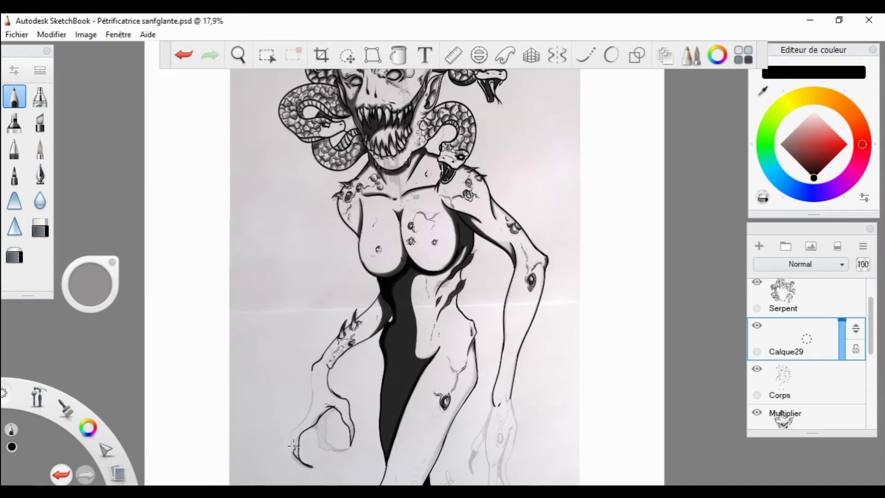
scroll(529, 303, down, 2)
scroll(489, 341, up, 1)
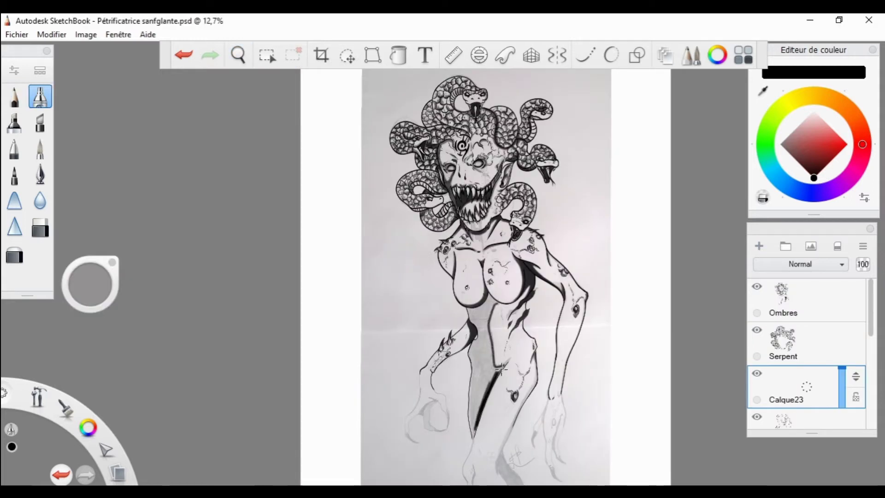
drag(493, 362, 473, 431)
drag(488, 309, 475, 406)
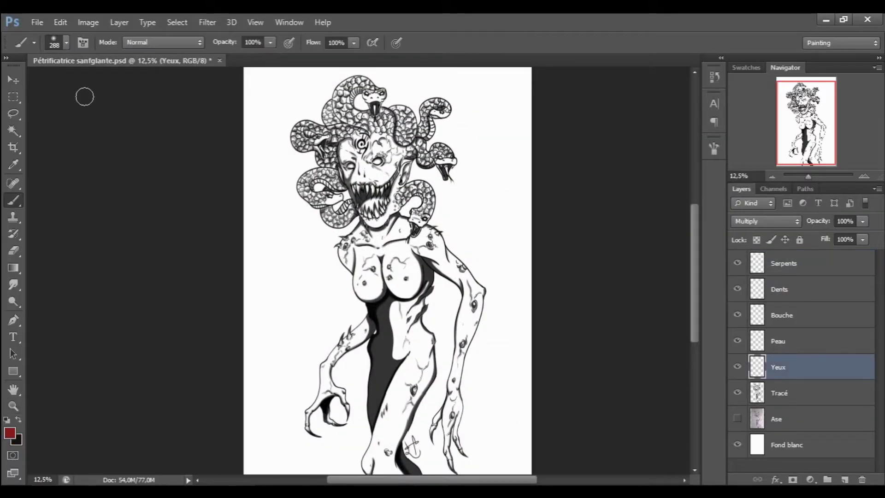
Paint both of the Medusa's eyes red
key(Return)
click(378, 161)
click(351, 166)
On the Peau layer, paint the torso and neck coils brown with a 158 px brush
click(778, 342)
right_click(405, 258)
mouse_move(406, 249)
mouse_down()
mouse_move(410, 323)
mouse_move(367, 277)
mouse_move(334, 383)
mouse_move(355, 401)
mouse_move(364, 221)
mouse_move(401, 164)
mouse_move(355, 179)
mouse_move(378, 133)
mouse_move(405, 161)
mouse_move(398, 208)
mouse_move(417, 276)
mouse_move(406, 461)
mouse_move(385, 383)
mouse_move(382, 446)
mouse_move(461, 277)
mouse_move(465, 415)
mouse_move(475, 337)
mouse_move(465, 273)
mouse_up()
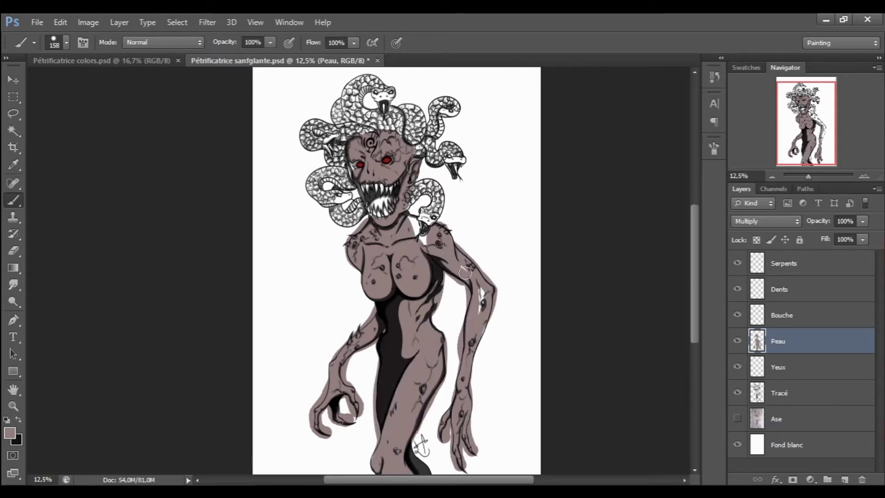
drag(405, 216, 429, 210)
mouse_move(359, 201)
mouse_down()
mouse_move(355, 171)
mouse_move(318, 124)
mouse_move(401, 115)
mouse_move(447, 145)
mouse_move(442, 107)
mouse_move(362, 89)
mouse_up()
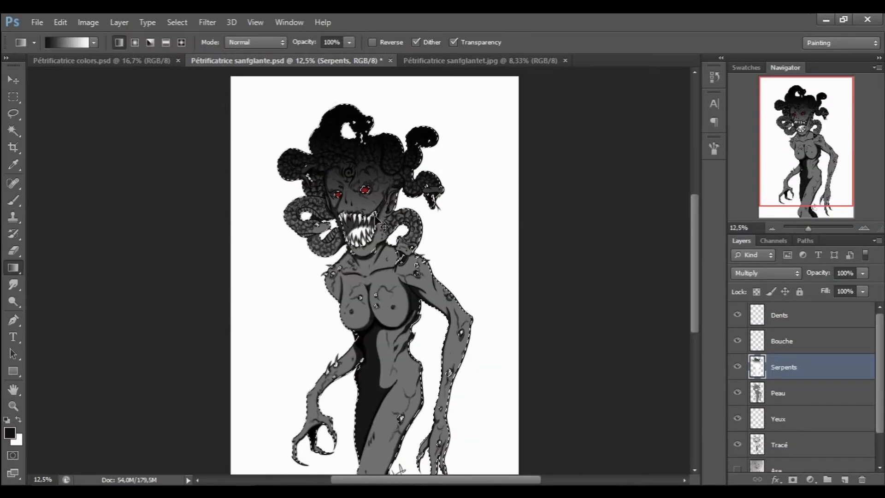
Redraw the dark gradient over the snake hair, then pick dark grey and a 349 px brush
drag(357, 99, 355, 180)
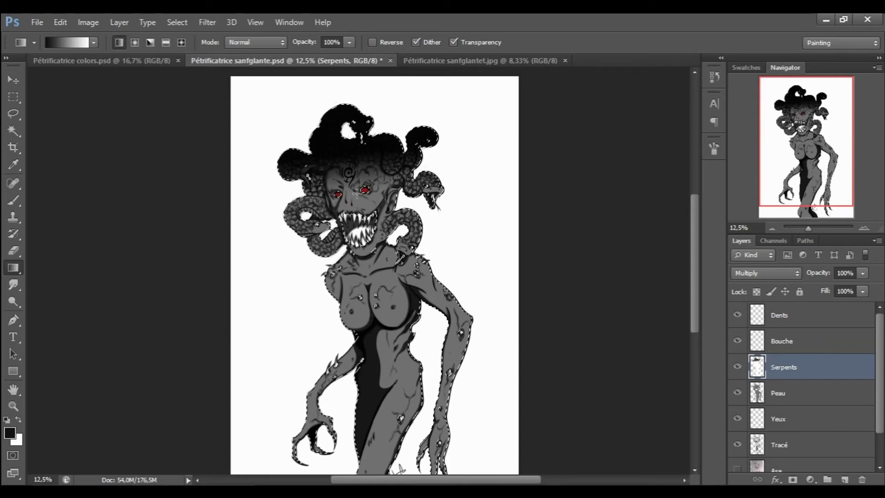
click(9, 432)
key(Return)
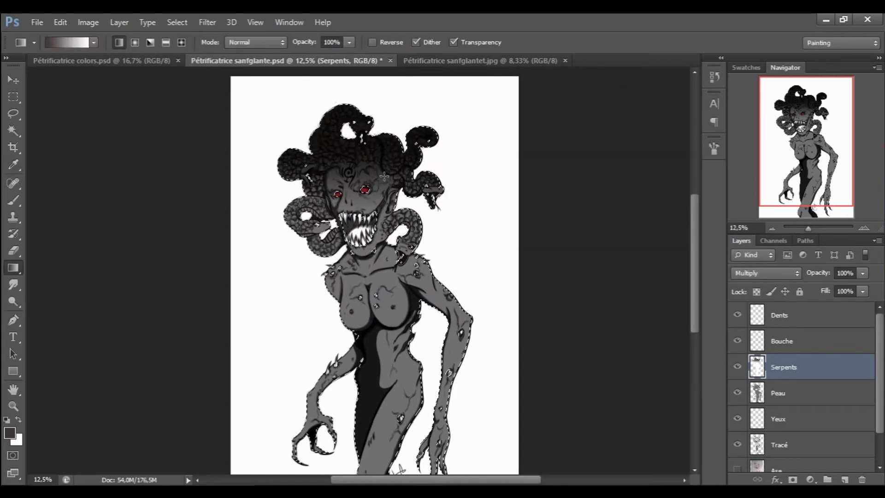
click(13, 200)
click(66, 43)
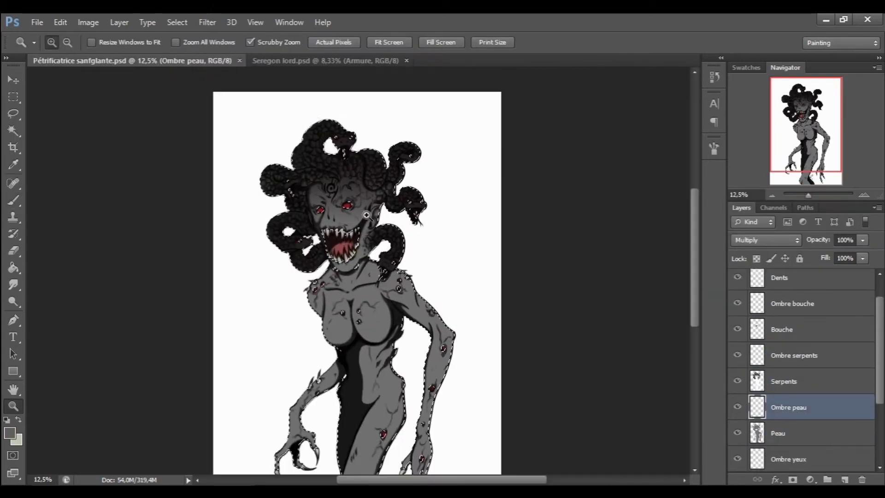
Paint light grey shading over the chest and lower torso
key(b)
click(67, 43)
click(9, 432)
click(548, 121)
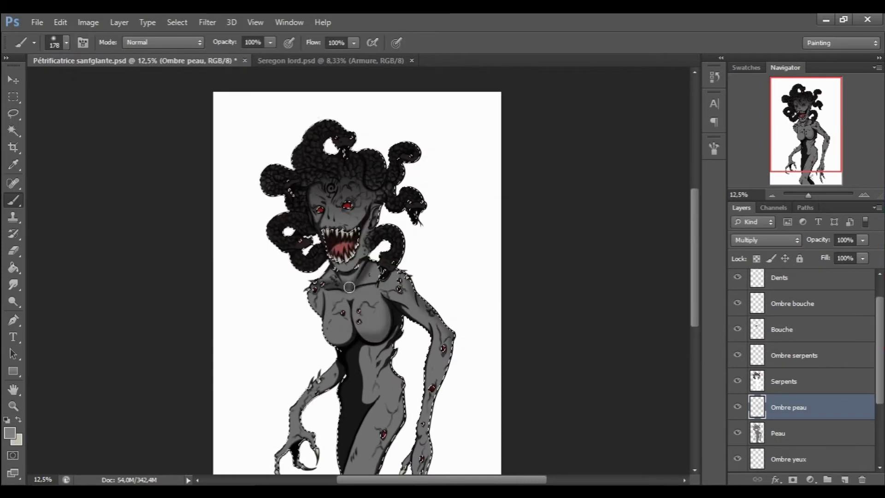
drag(388, 317, 359, 329)
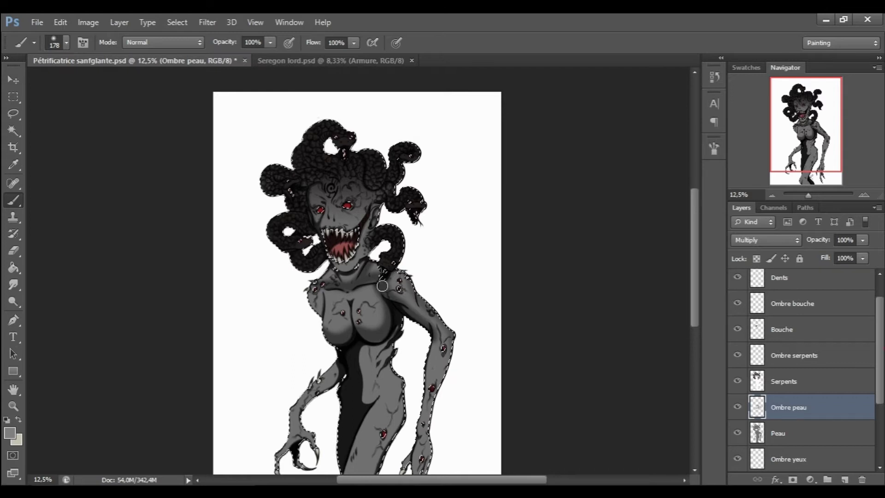
drag(360, 404, 373, 373)
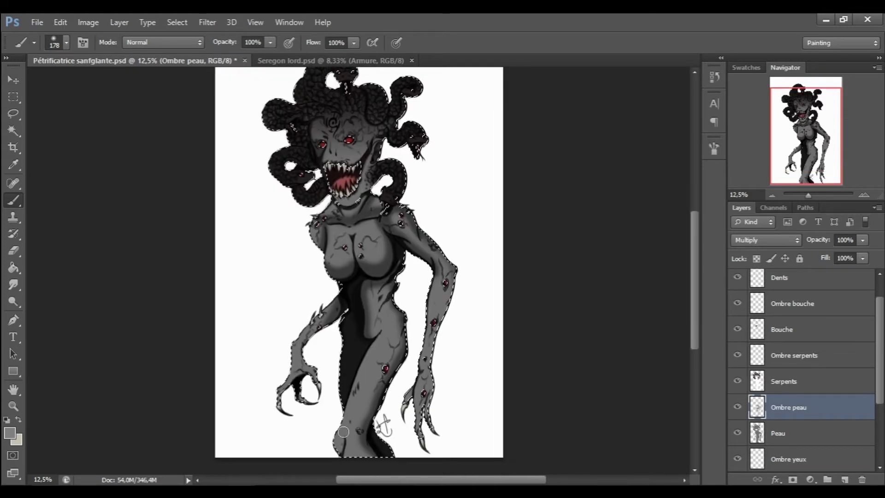
click(762, 438)
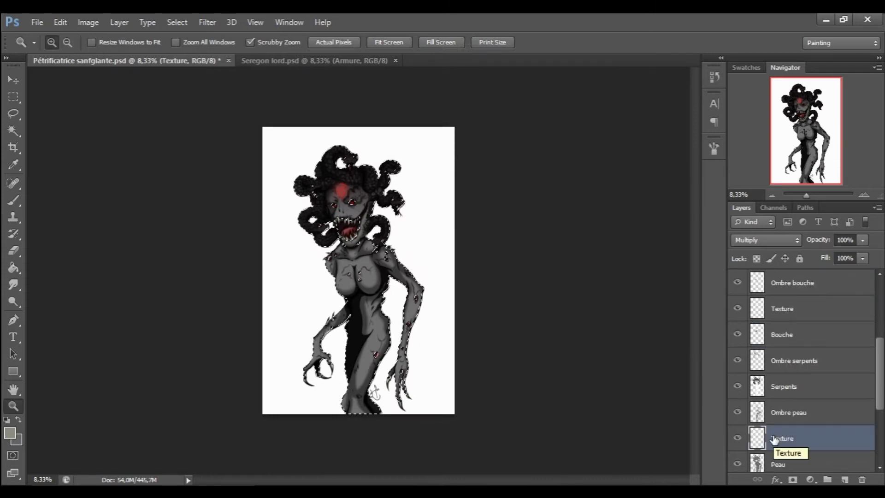
Paint dark texture onto the neck and chest with a 207 px brush
key(ctrl+plus)
key(b)
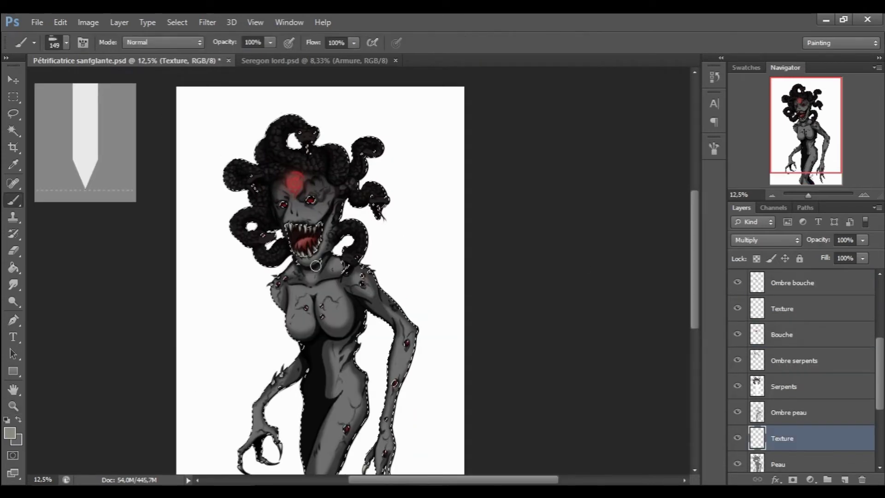
key(z)
key(ctrl+d)
drag(289, 213, 303, 217)
key(ctrl+plus)
key(ctrl+z)
key(b)
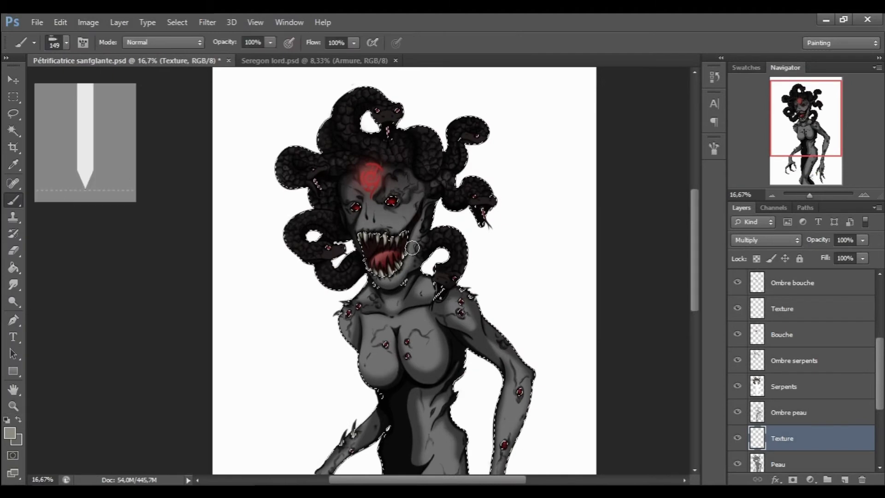
click(66, 42)
double_click(121, 65)
text(207)
key(Return)
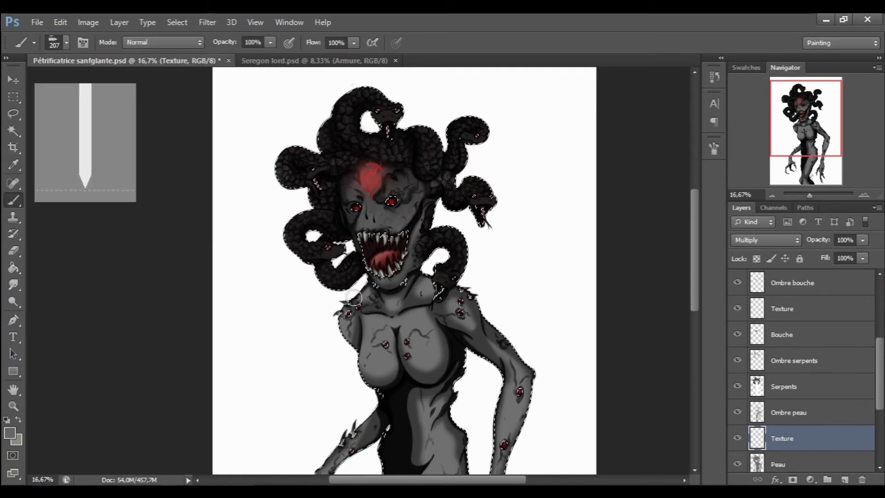
mouse_move(431, 277)
mouse_down()
mouse_move(407, 336)
mouse_move(504, 348)
mouse_up()
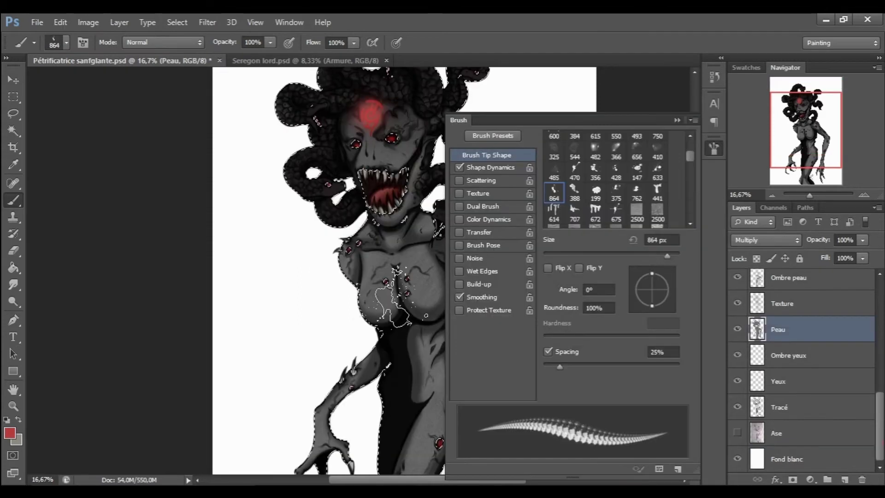
On the Sang layer, splatter blood over the chest and belly with the 375 splatter tip
click(60, 22)
key(Escape)
scroll(807, 369, up, 5)
click(784, 282)
click(617, 193)
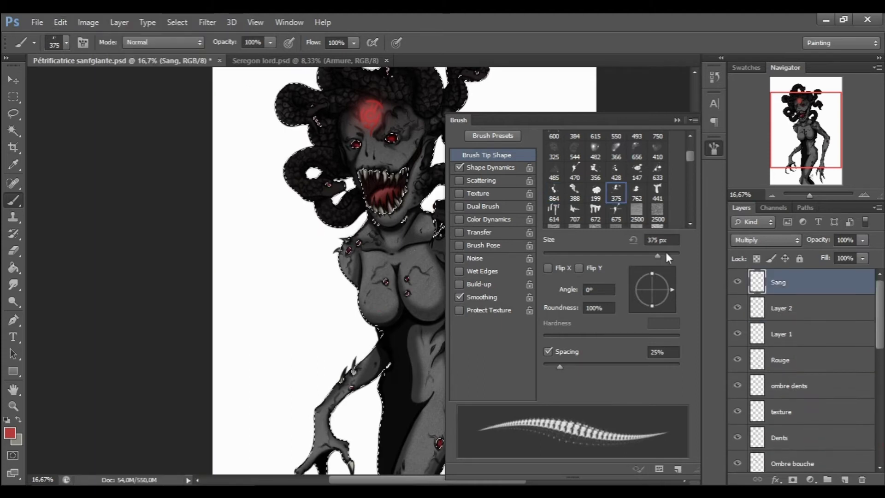
drag(665, 255, 673, 255)
key(F5)
drag(422, 323, 388, 383)
Try the 428, 470 and 633 splatter tips and dab blood onto the mouth
click(714, 148)
click(616, 169)
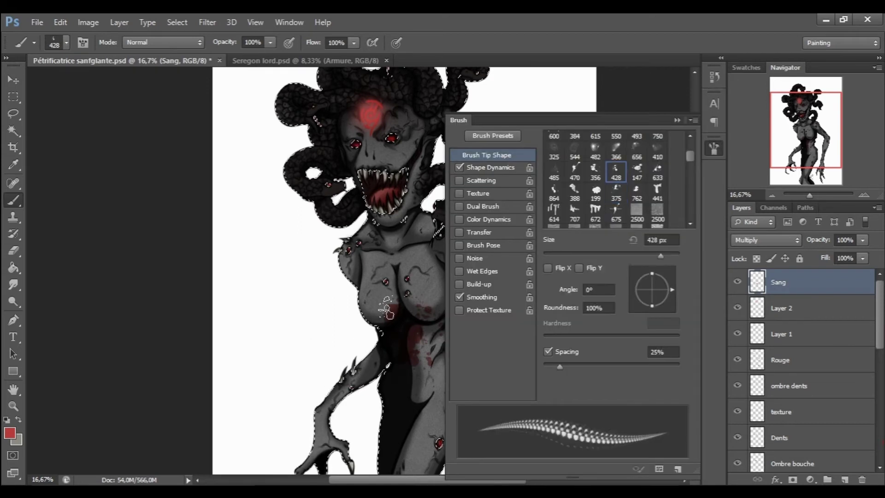
click(575, 170)
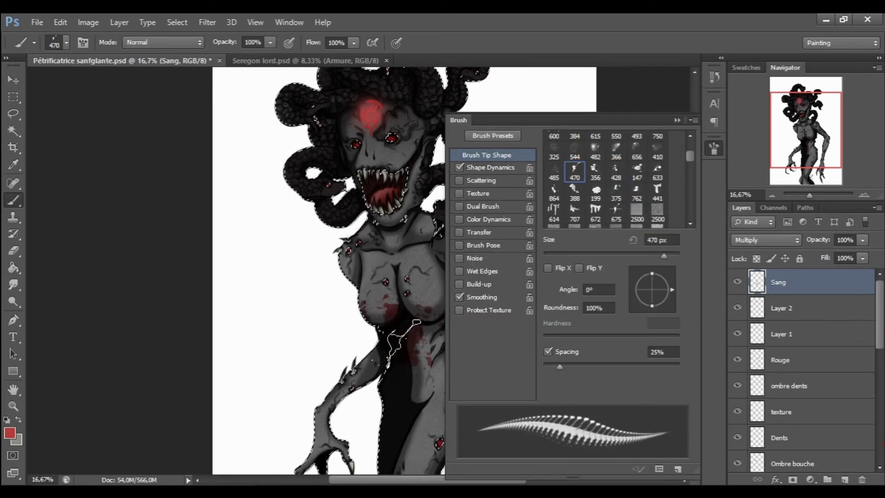
click(656, 170)
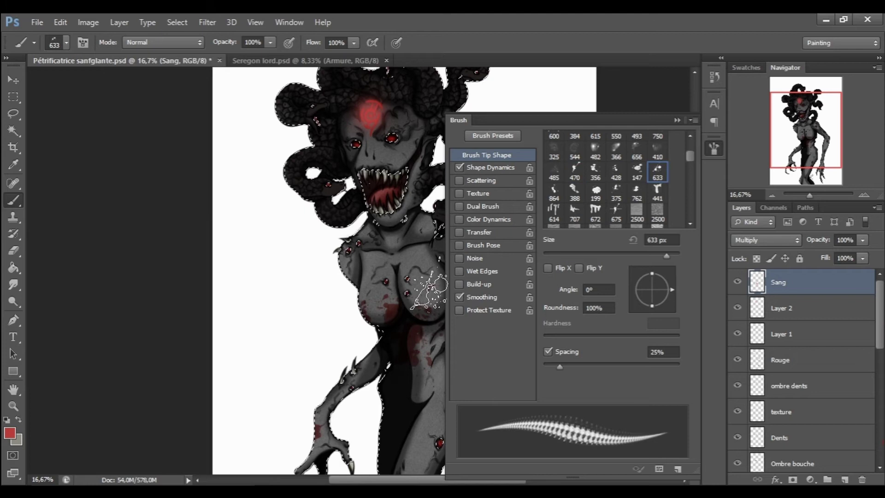
click(676, 120)
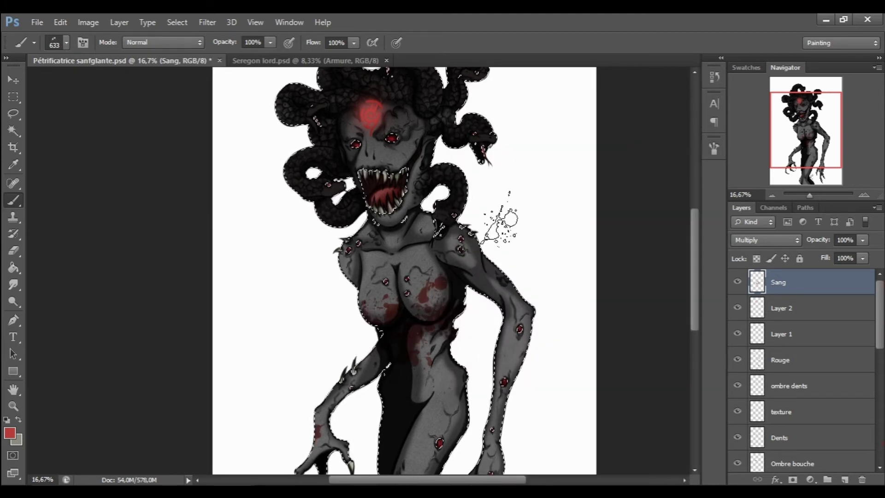
click(382, 196)
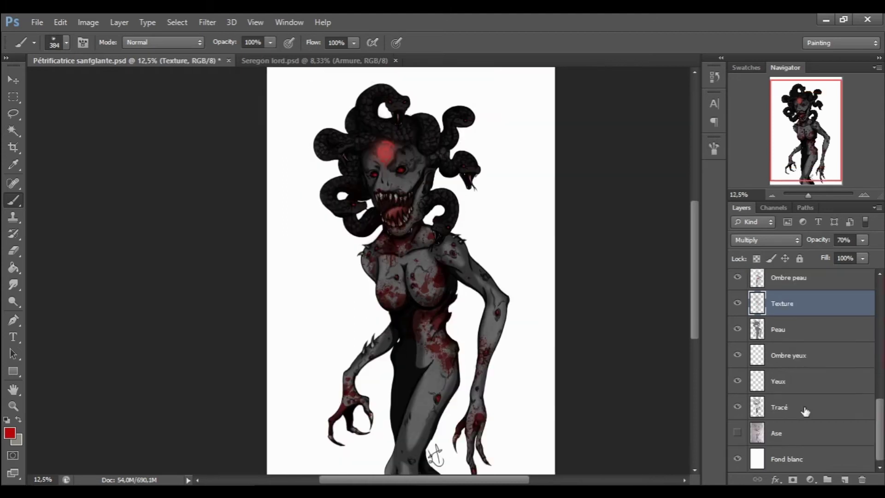
Zoom in on the face, keep the red foreground, and select the Peau layer
click(372, 186)
key(b)
click(10, 432)
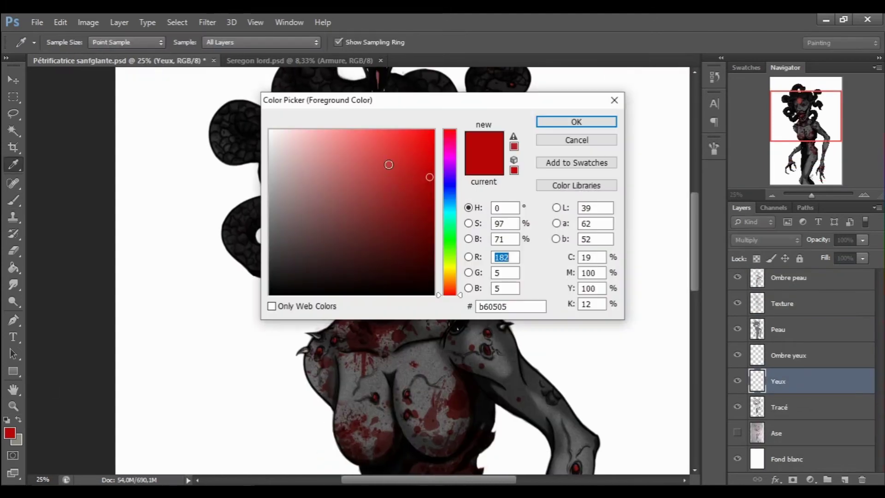
click(602, 120)
click(779, 329)
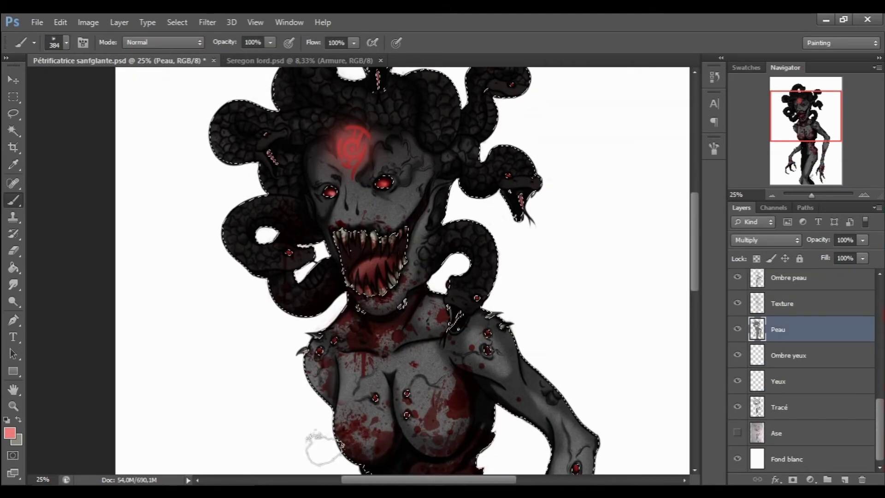
Set the foreground to grey 808080, resize the brush to 422 px, then pick a lighter grey
click(9, 433)
text(808080)
key(Return)
click(67, 42)
drag(125, 83, 133, 89)
key(Return)
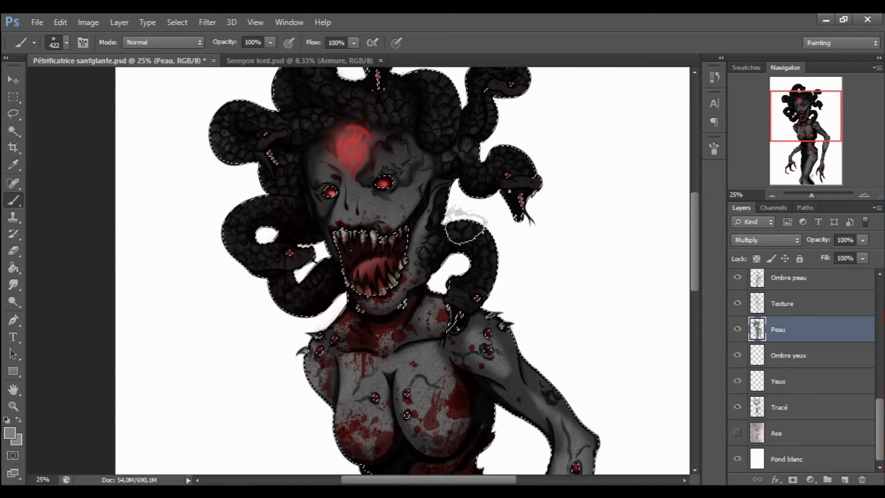
click(9, 432)
key(Return)
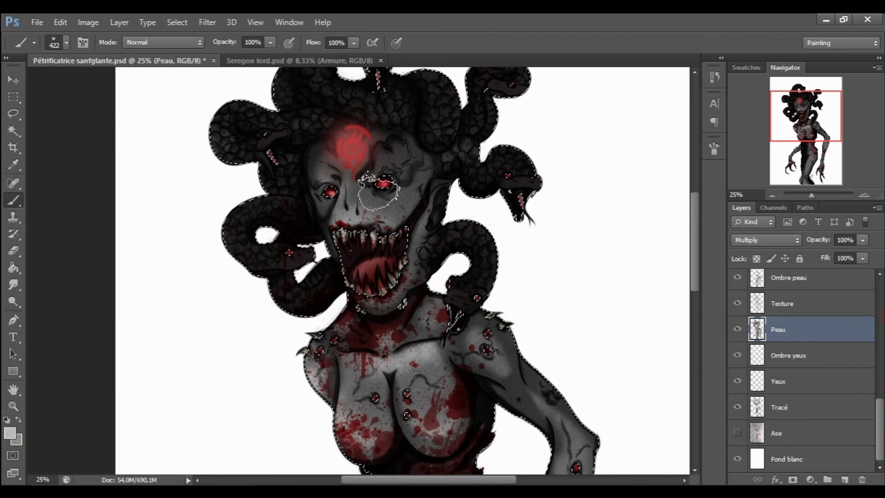
Zoom out to fit the whole canvas and select the Serpents layer
drag(220, 366, 206, 322)
key(ctrl+minus)
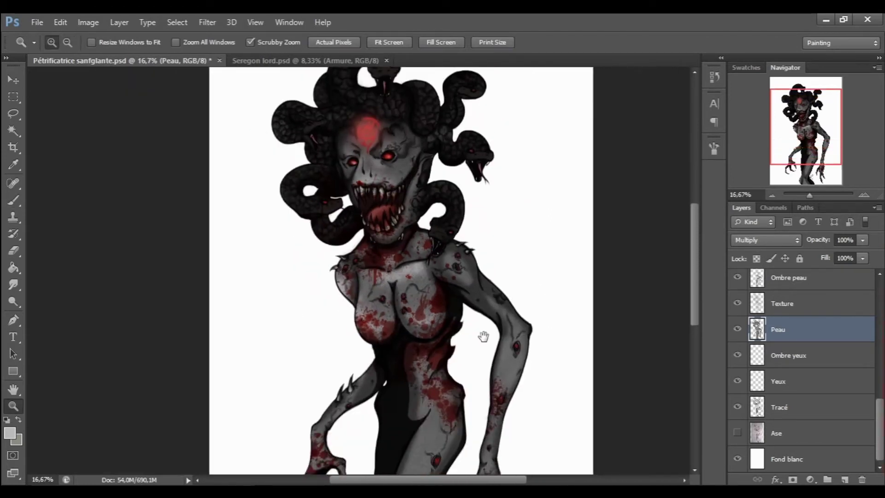
key(b)
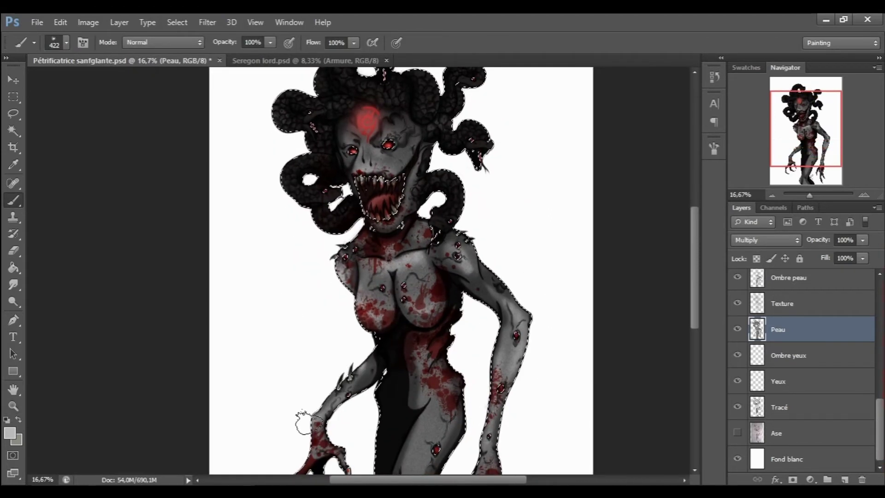
key(z)
alt+click(439, 298)
key(ctrl+0)
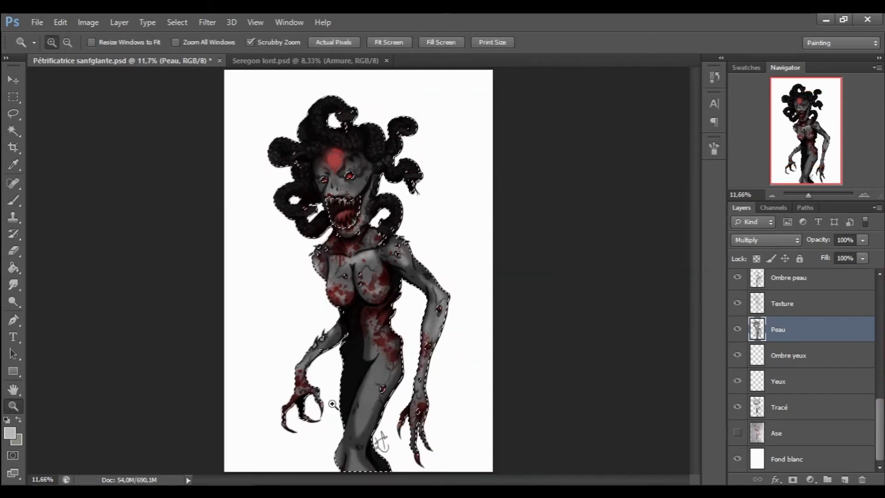
key(b)
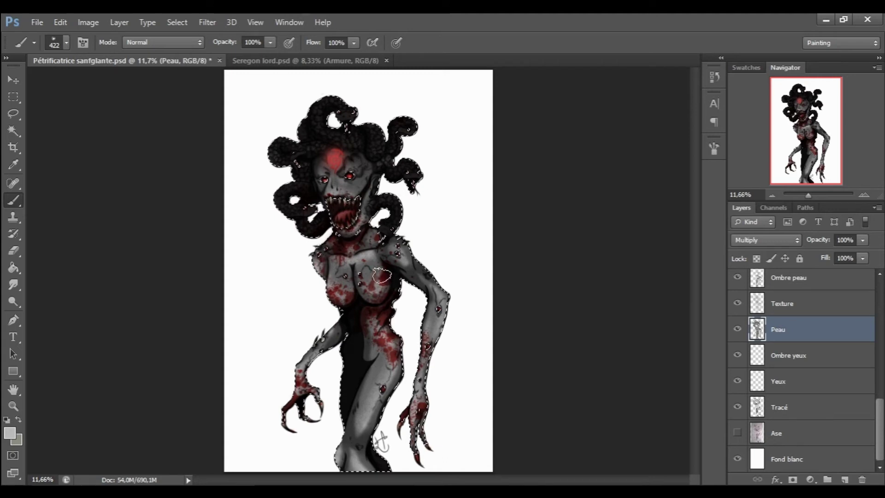
scroll(788, 351, up, 2)
ctrl+click(791, 343)
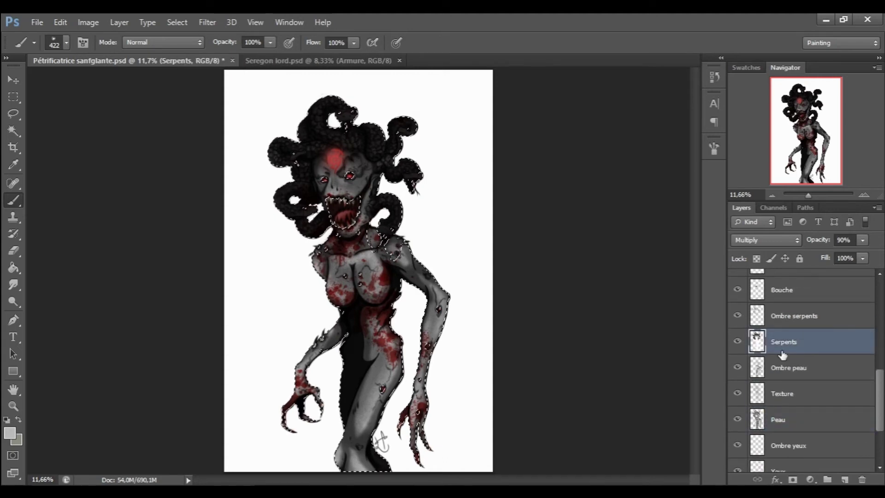
Sample the snakes' near-black colour, choose a light pinkish grey and paint snake highlights
ctrl+click(323, 134)
alt+click(321, 140)
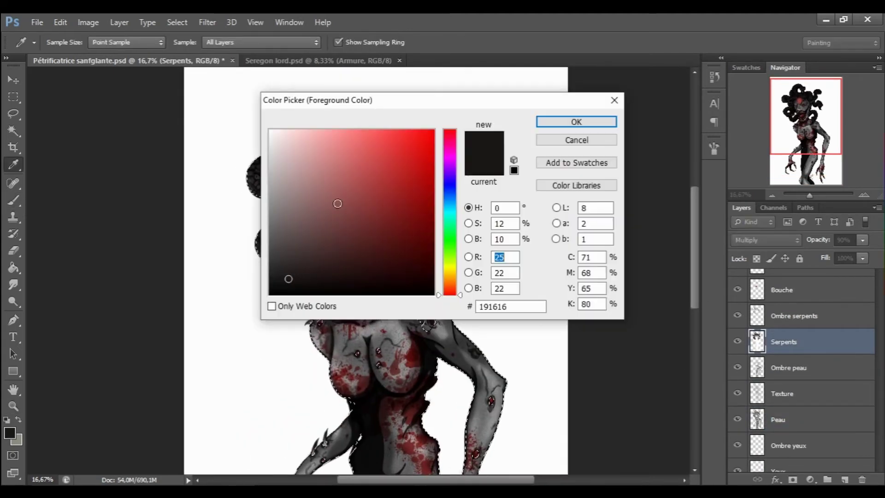
click(10, 432)
click(286, 152)
click(575, 120)
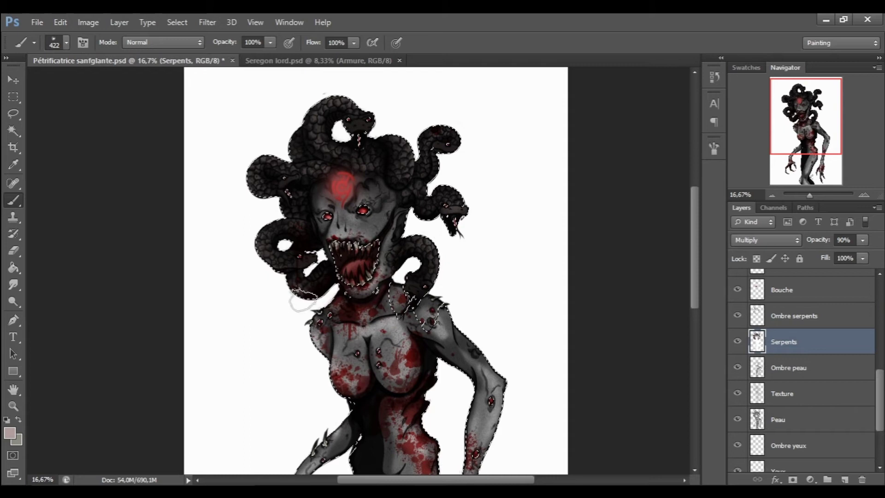
click(760, 422)
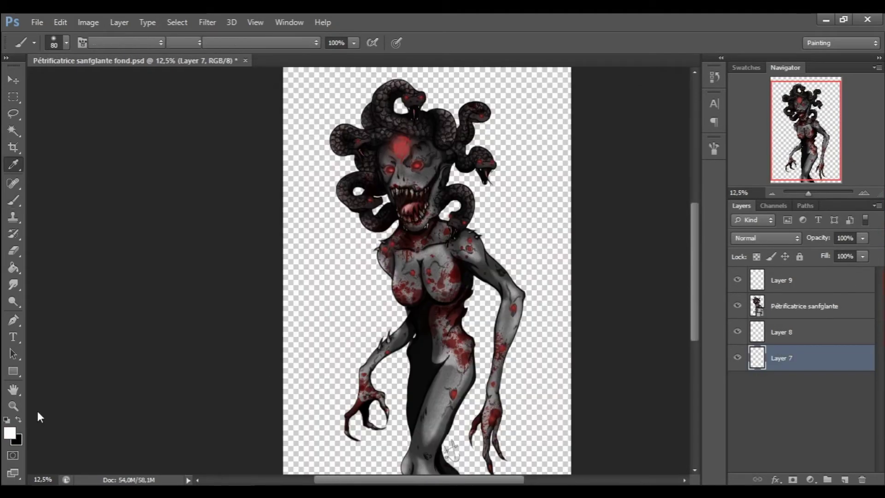
Choose a dark green colour and switch to the Gradient tool
mouse_move(450, 295)
mouse_down()
mouse_move(451, 257)
mouse_move(440, 244)
mouse_up()
click(342, 248)
click(305, 236)
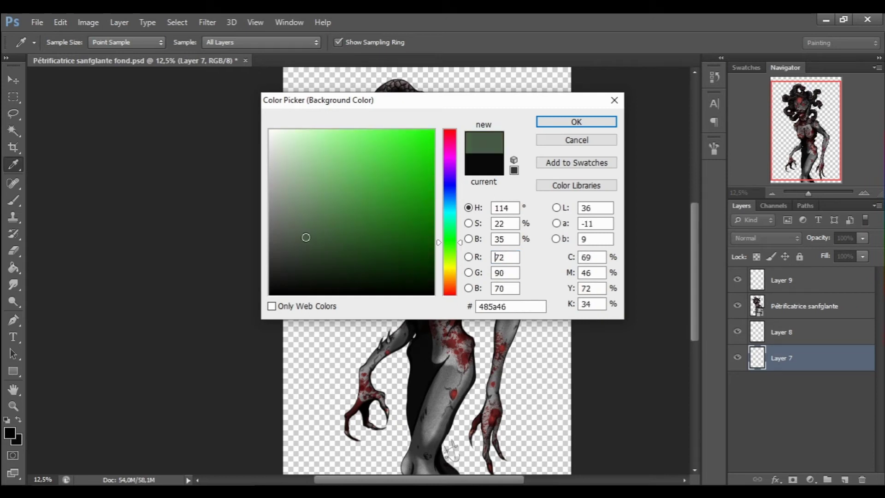
key(Return)
click(14, 268)
click(72, 265)
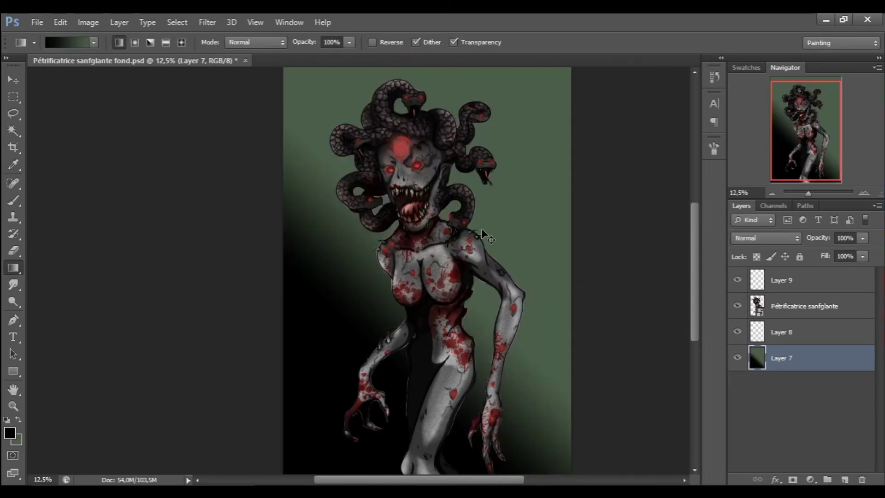
Try a green radial gradient across the background, undoing and redrawing it
key(ctrl+z)
click(135, 42)
mouse_move(426, 452)
mouse_down()
mouse_move(530, 215)
mouse_move(410, 365)
mouse_up()
key(ctrl+z)
key(ctrl+z)
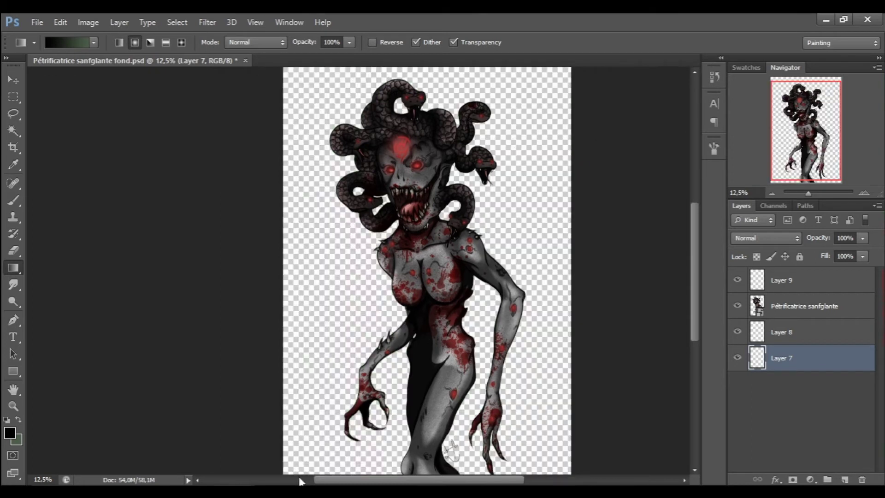
scroll(227, 320, right, 1)
drag(276, 442, 365, 297)
key(ctrl+z)
Redraw a linear green-to-black gradient darkest at bottom-left, then undo to the lighter version
drag(276, 461, 364, 295)
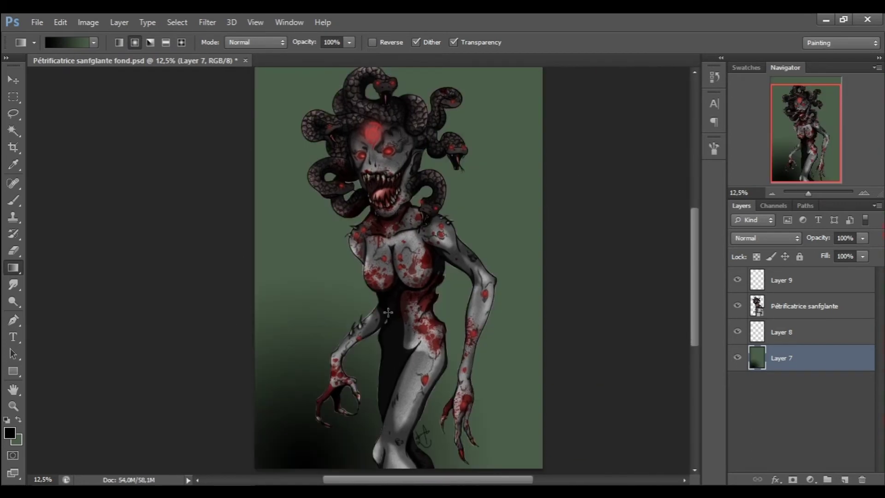
click(119, 42)
drag(277, 461, 247, 316)
drag(258, 276, 350, 276)
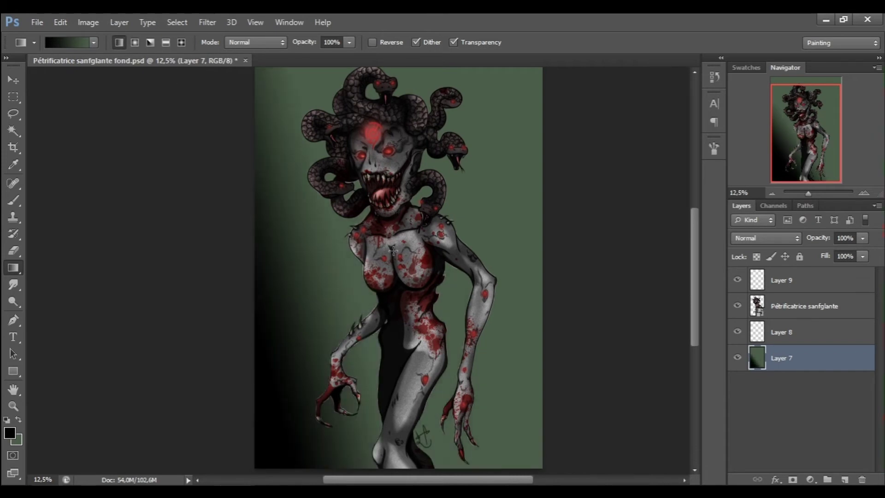
drag(283, 428, 364, 295)
drag(334, 324, 514, 95)
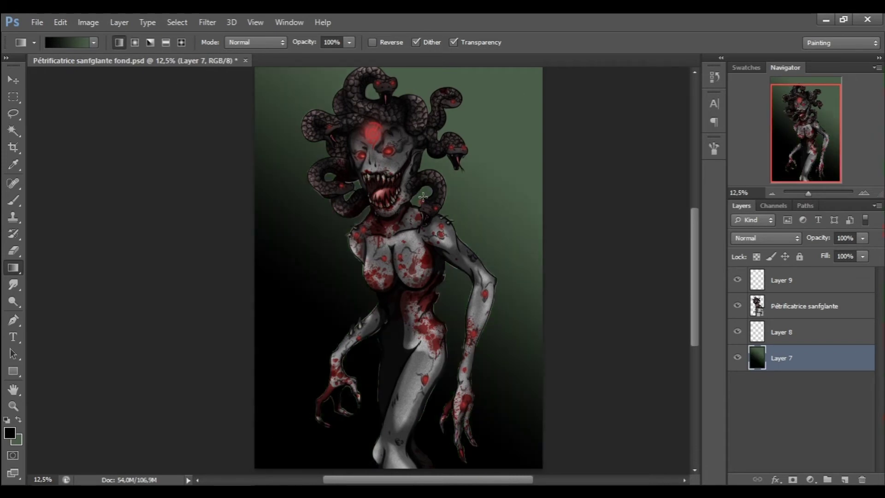
key(ctrl+z)
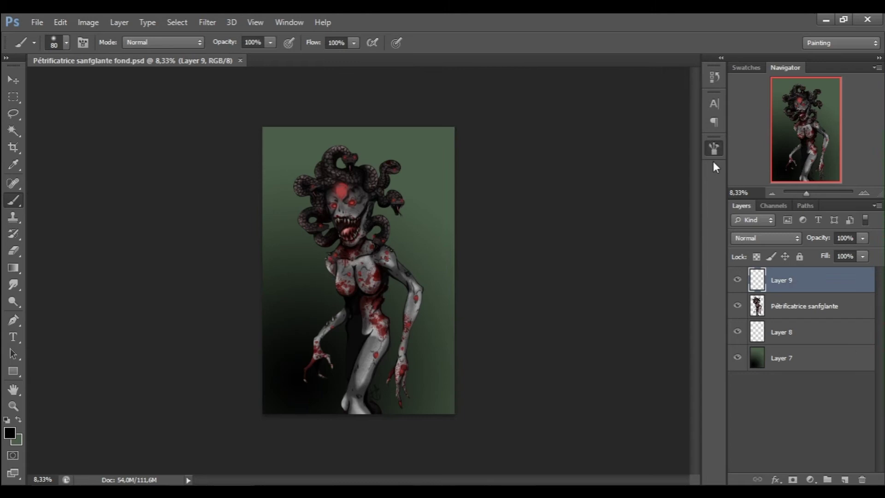
Select the large 1887 px brush tip and check the background colour
click(714, 149)
scroll(645, 184, down, 3)
scroll(687, 175, down, 5)
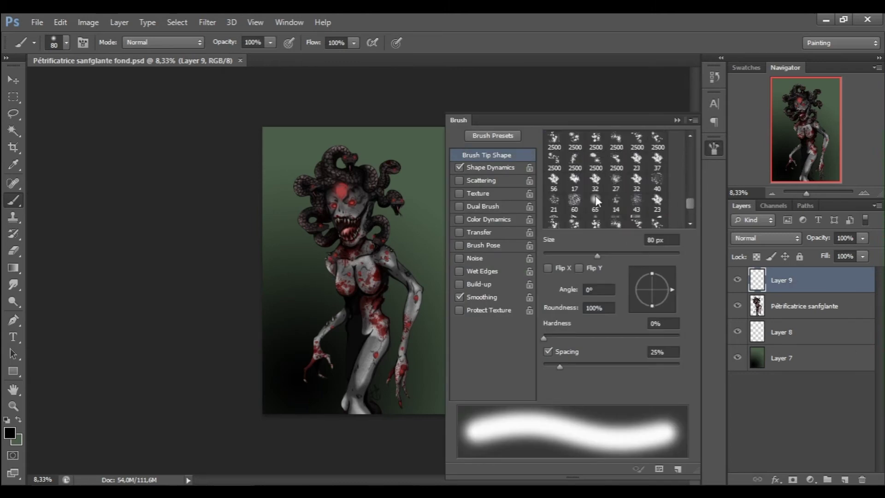
click(591, 180)
scroll(590, 180, down, 3)
click(554, 214)
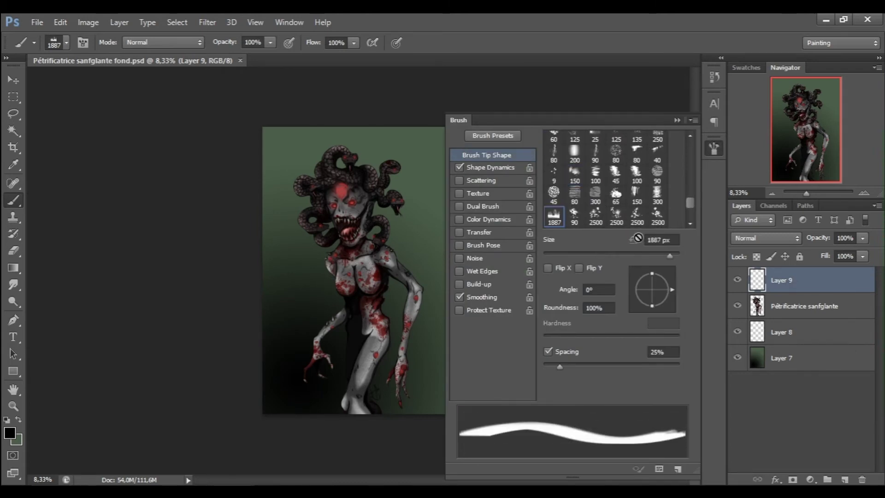
click(17, 440)
click(576, 120)
click(677, 119)
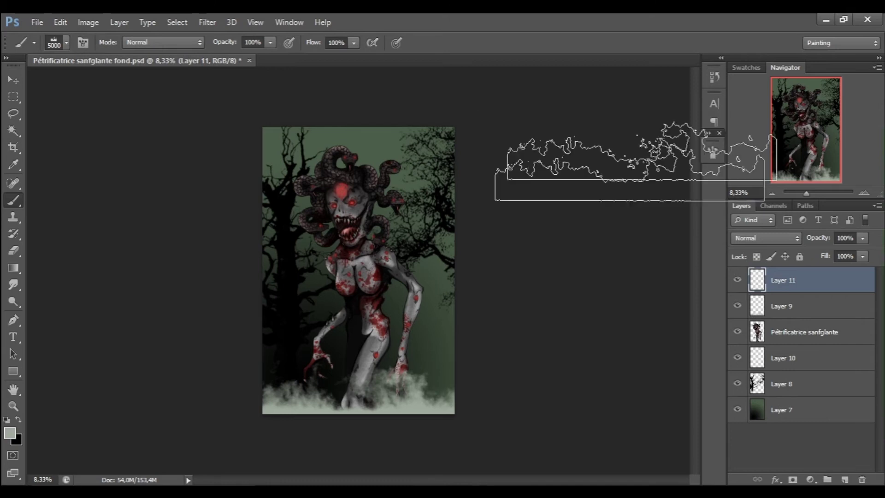
Choose a cloud-like brush tip and paint pale fog over the figure
click(714, 149)
click(574, 152)
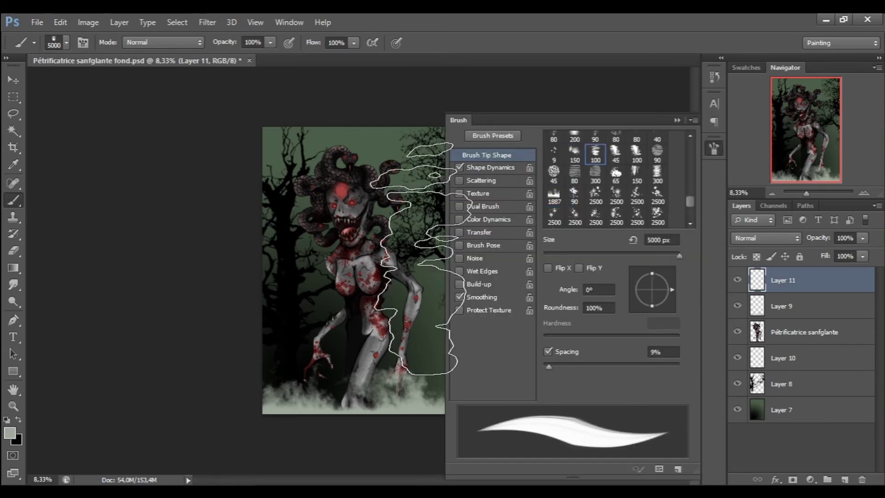
click(714, 149)
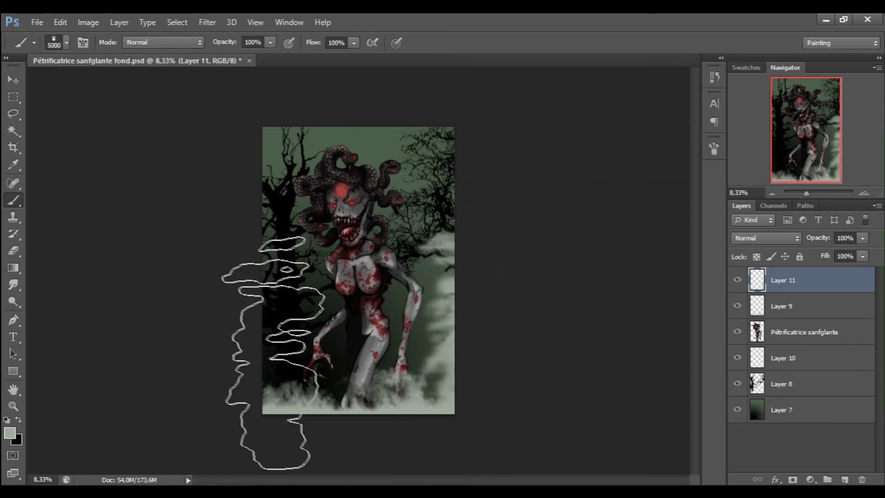
click(714, 149)
mouse_move(332, 258)
mouse_down()
mouse_move(308, 346)
mouse_move(369, 162)
mouse_up()
click(677, 120)
click(737, 280)
Move the fog layer below the Medusa, add more fog, and set its opacity to 80%
click(845, 238)
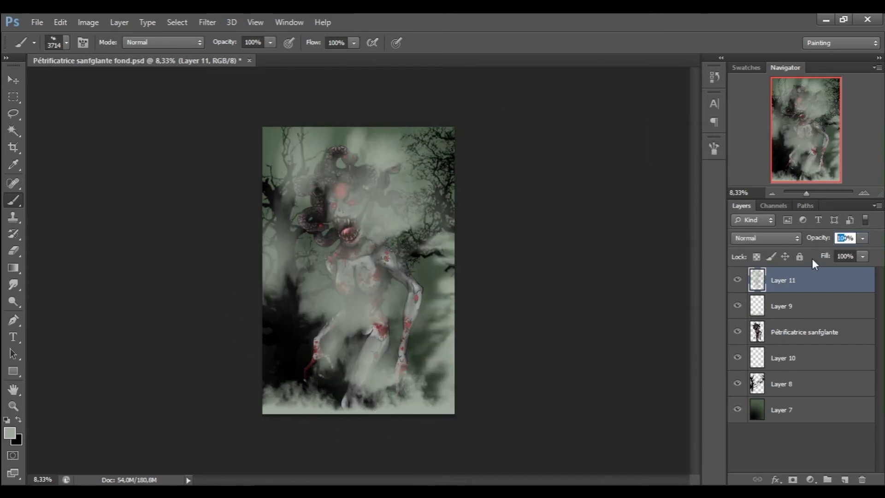
drag(758, 355, 759, 353)
drag(242, 297, 226, 302)
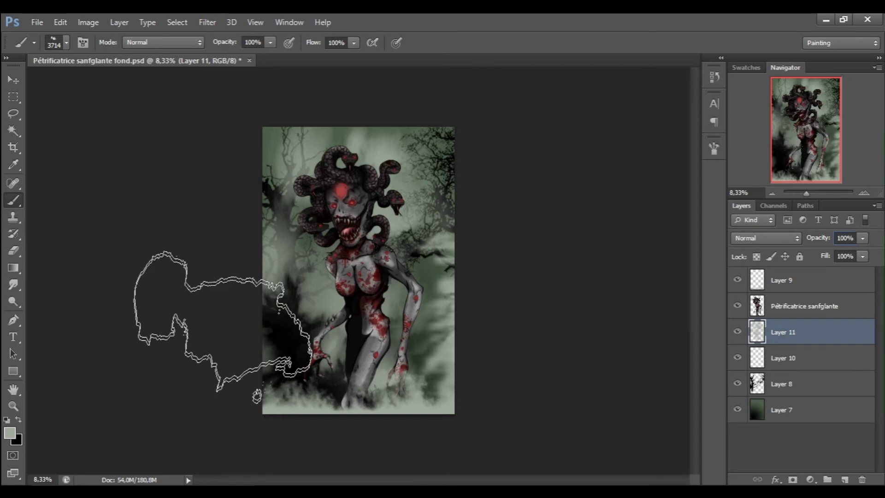
text(80)
click(738, 331)
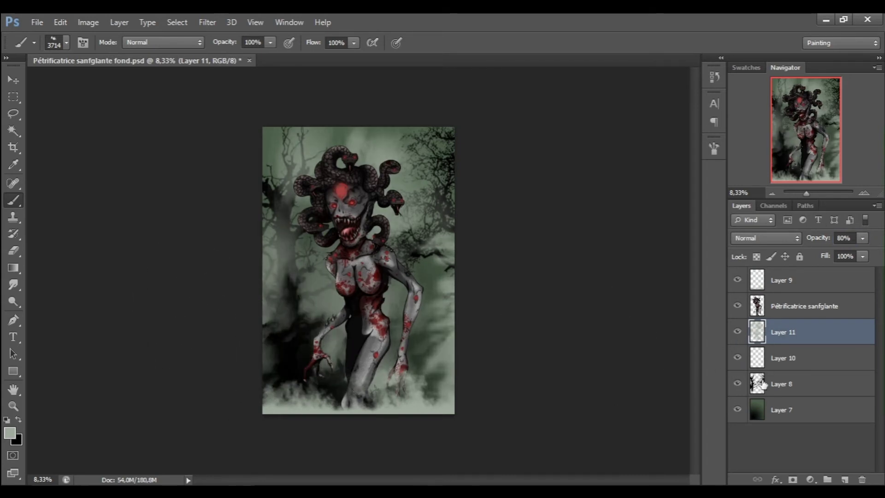
Add a new layer just above the background and pick a green foreground colour
click(784, 409)
click(844, 480)
click(9, 433)
click(599, 122)
Paint a green glow into the sky and choose a 100 px cloud-like brush tip
click(406, 184)
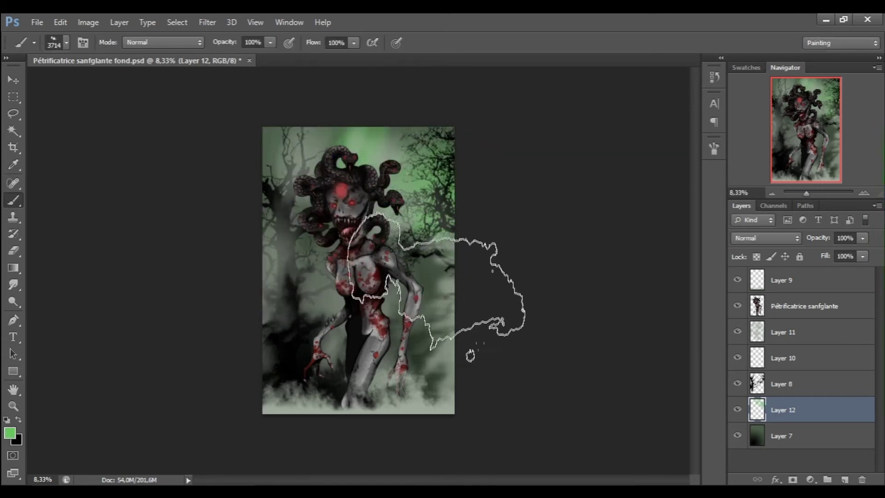
drag(435, 323, 323, 415)
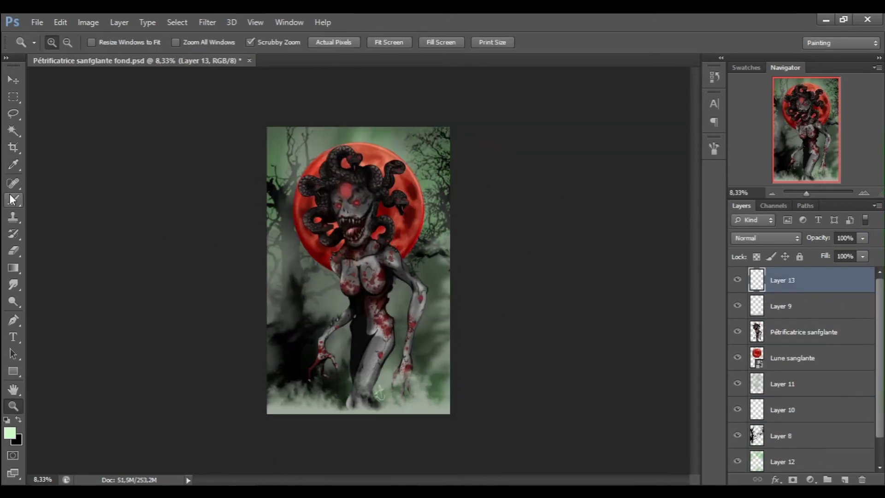
click(13, 199)
key(F5)
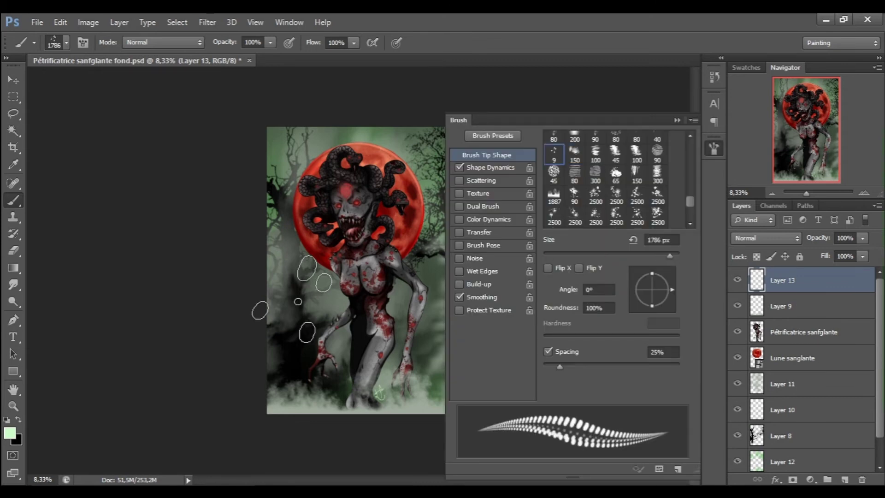
scroll(691, 216, up, 3)
click(657, 183)
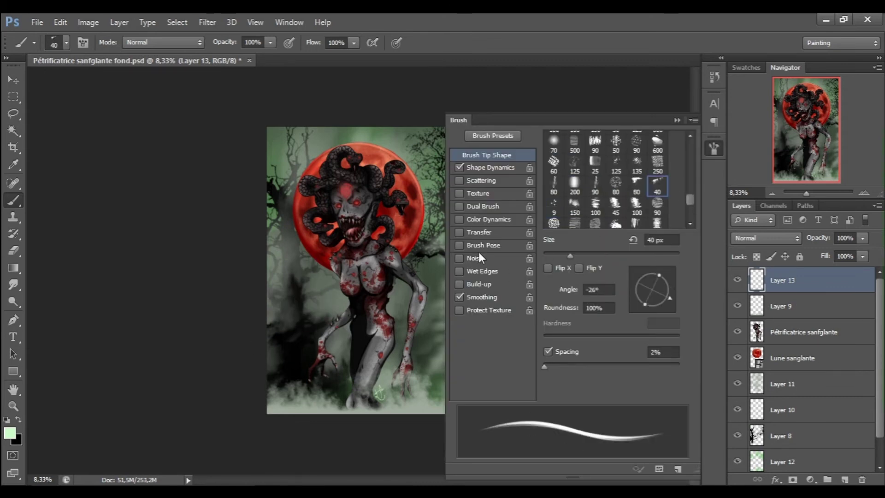
click(602, 207)
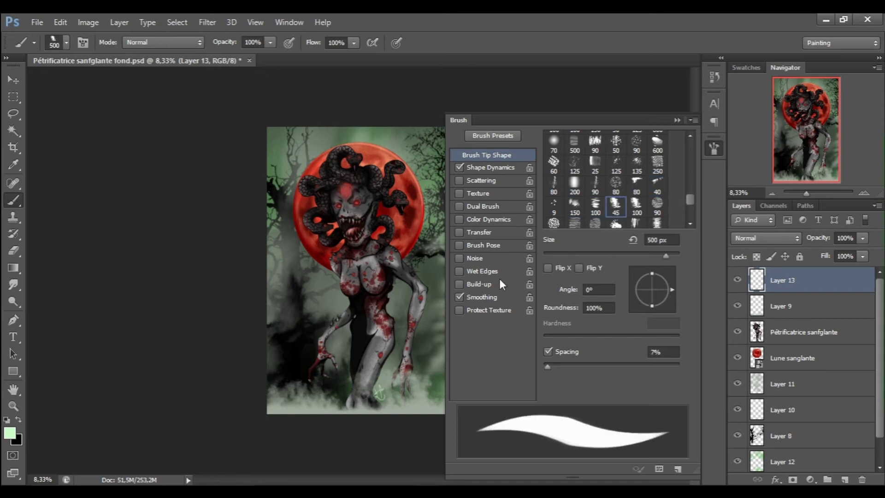
Paint green mist at the lower left and fade the layer to 40% opacity
drag(281, 383, 295, 304)
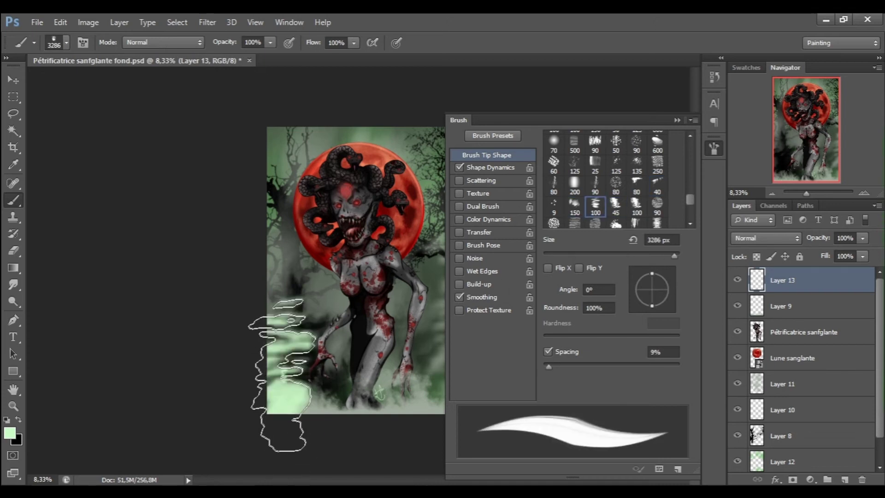
key(F5)
text(40)
key(Return)
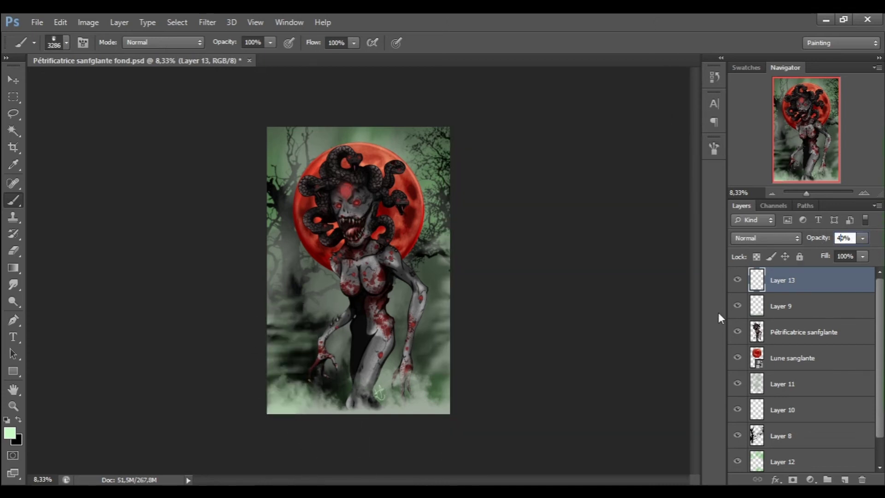
Add a new layer above Layer 8 and choose a tree-shaped brush tip
click(789, 435)
key(ctrl+shift+alt+n)
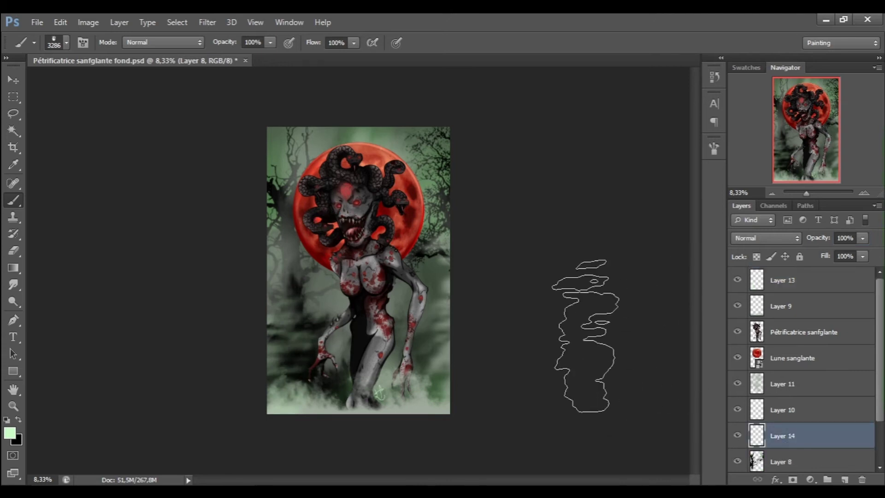
key(F5)
click(637, 197)
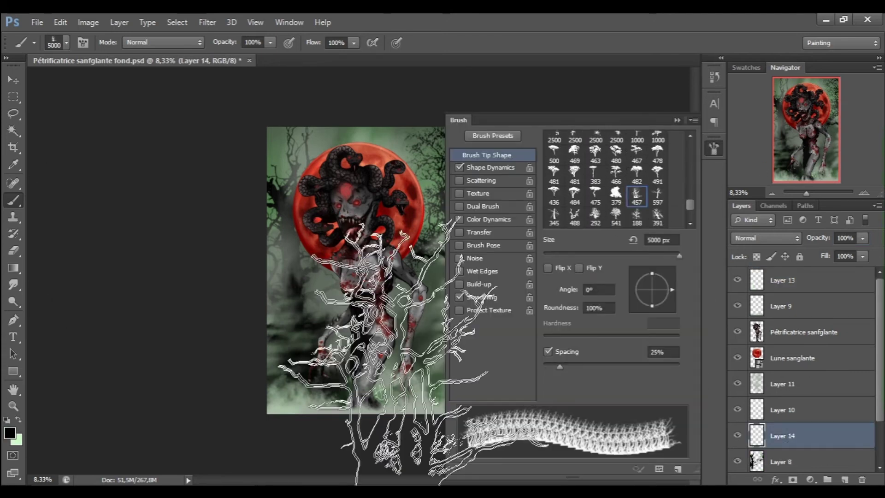
key(F5)
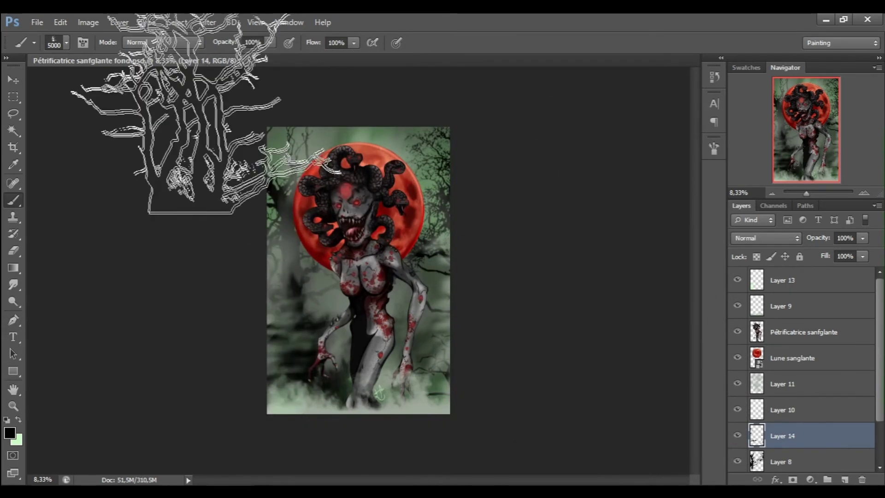
Step backward to discard the unwanted tree stroke, then load a 5000 px tree tip angled 33°
click(59, 23)
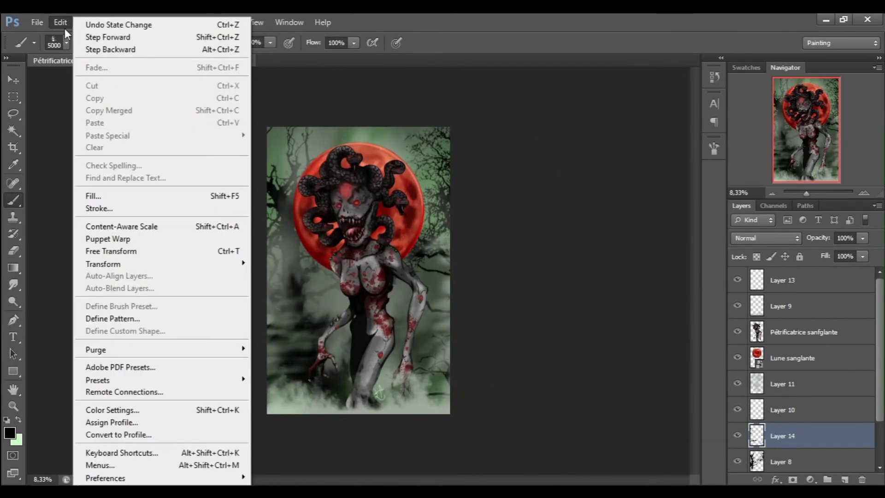
click(92, 48)
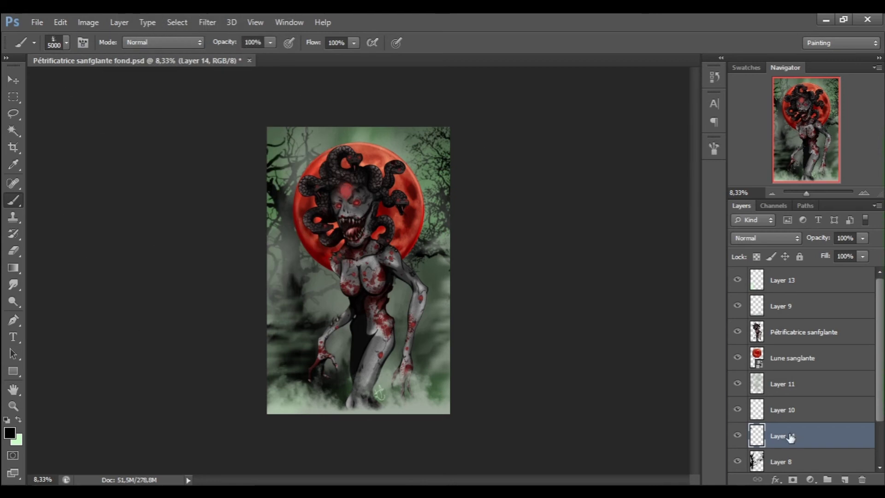
click(714, 149)
click(637, 217)
click(554, 217)
key(bracketright)
key(bracketright)
key(bracketright)
click(677, 120)
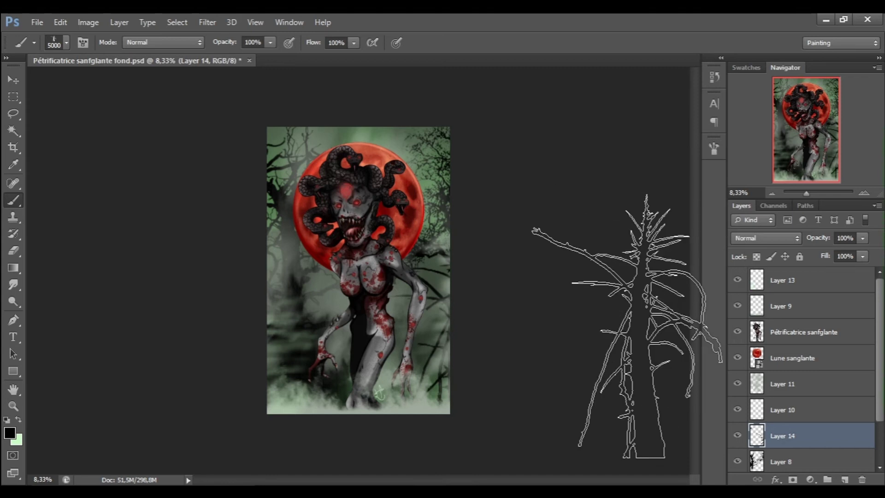
click(714, 148)
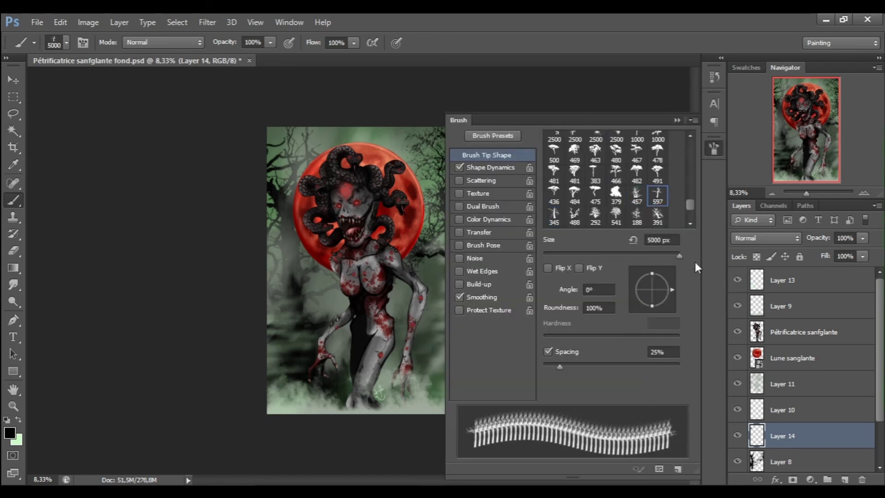
drag(673, 289, 669, 279)
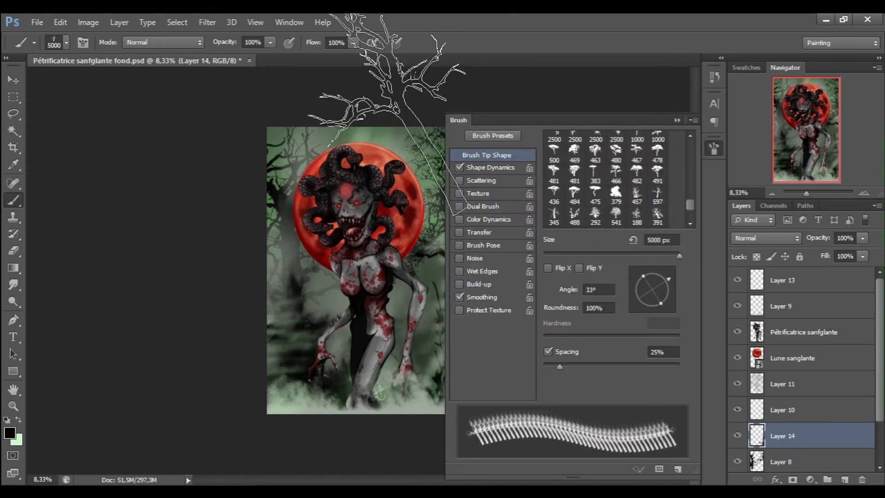